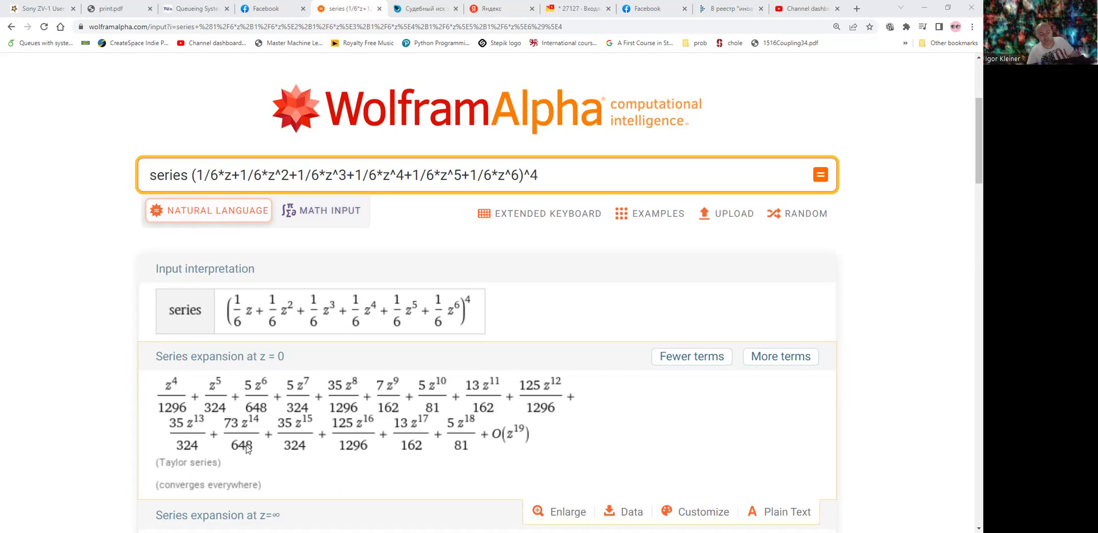
# Replace the WolframAlpha series query with the coefficient 73/648.
pyautogui.moveTo(564, 181); pyautogui.dragTo(50, 172)
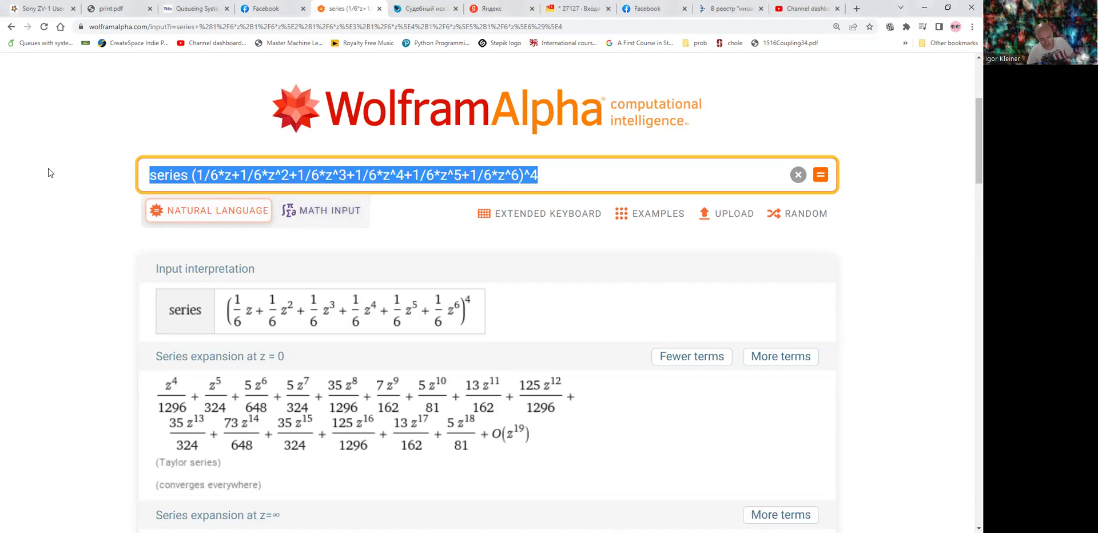
pyautogui.write('73/6')
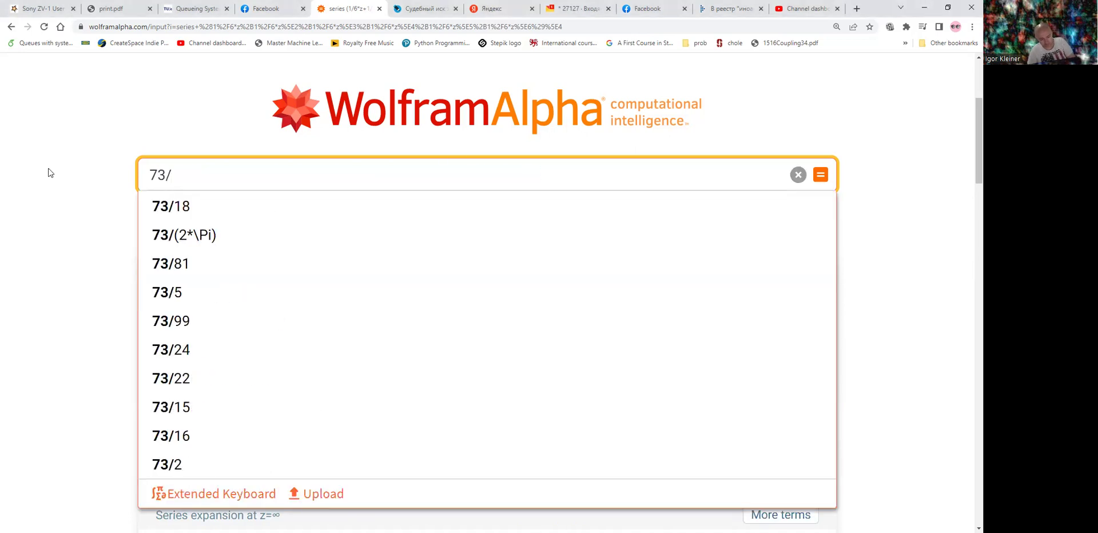
pyautogui.write('48')
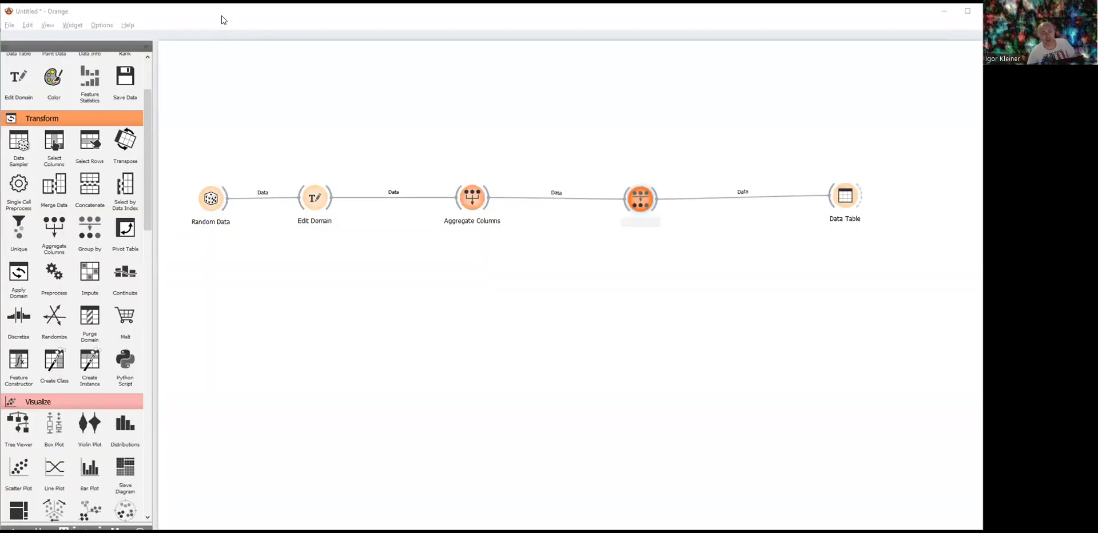
# Configure Random Data with 4 dice variables of 6 values each and 100000 samples.
pyautogui.click(205, 195)
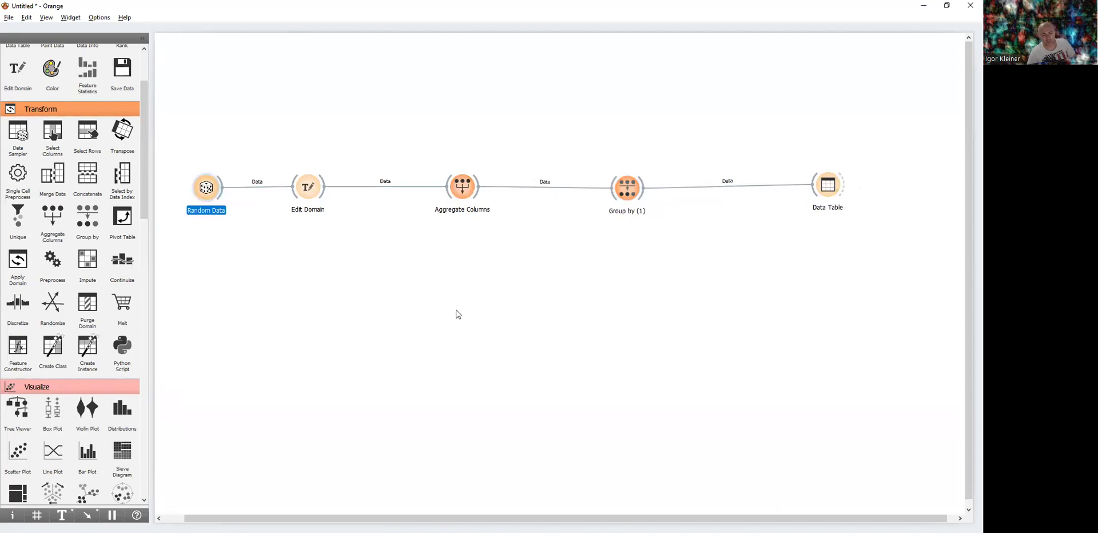
pyautogui.press('Return')
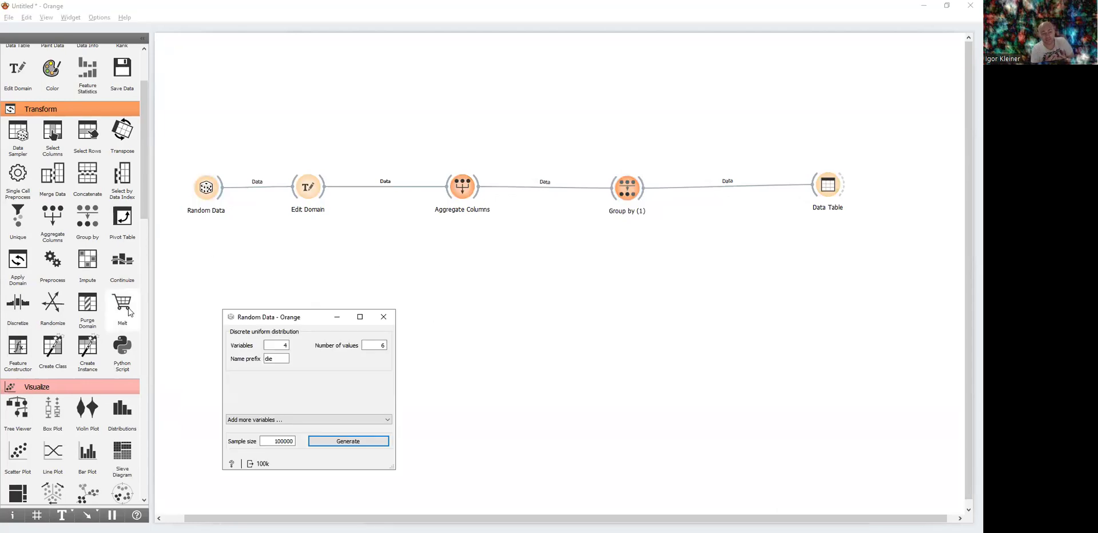
pyautogui.doubleClick(285, 345)
pyautogui.press('BackSpace')
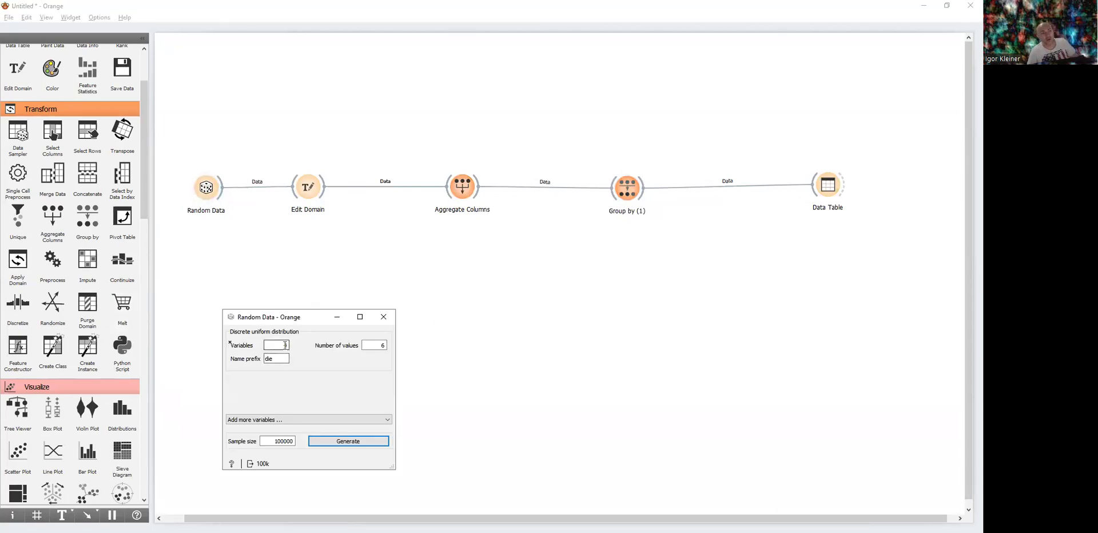
pyautogui.write('4')
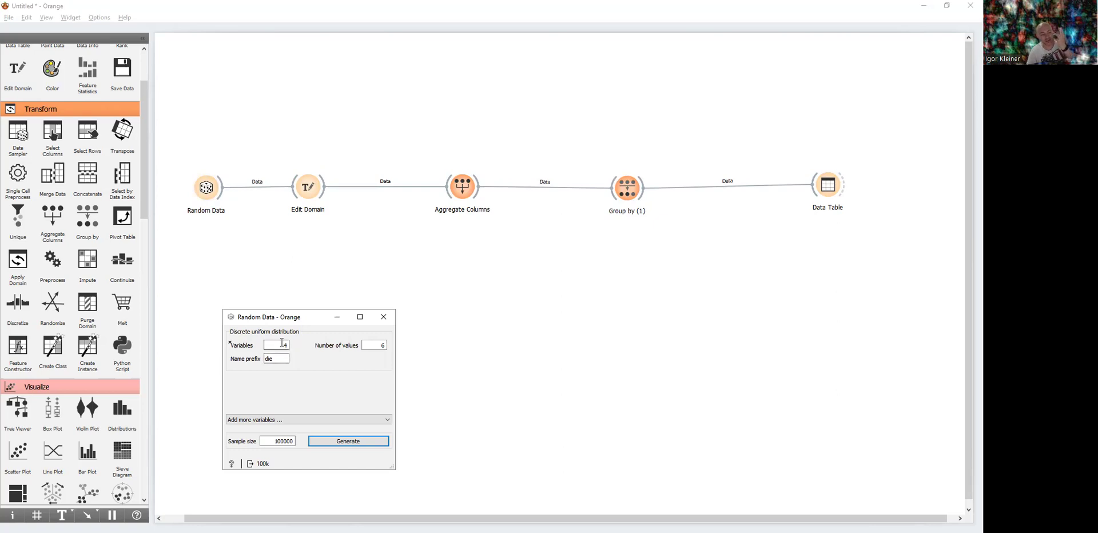
pyautogui.press('Return')
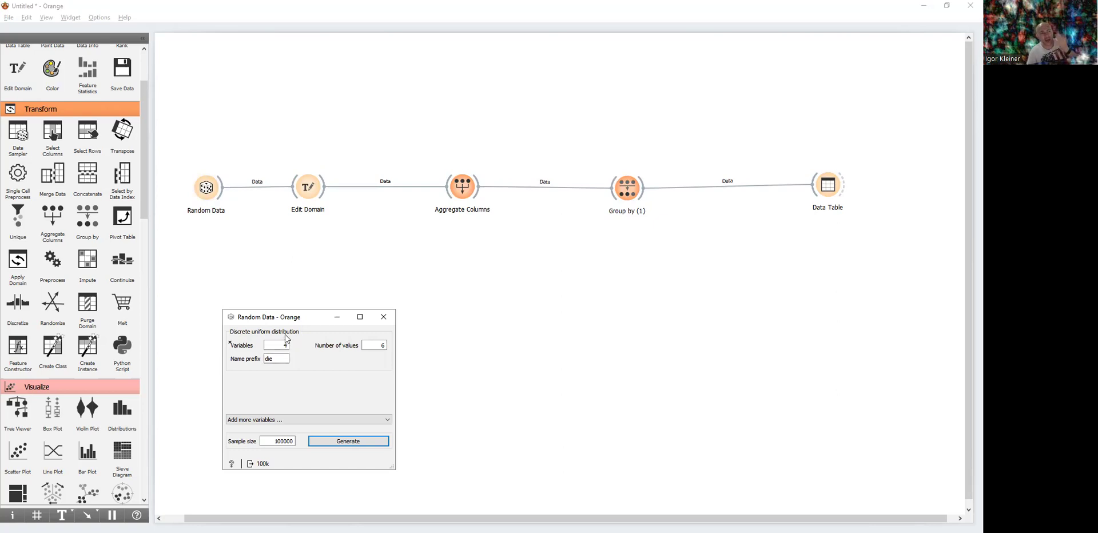
pyautogui.doubleClick(277, 441)
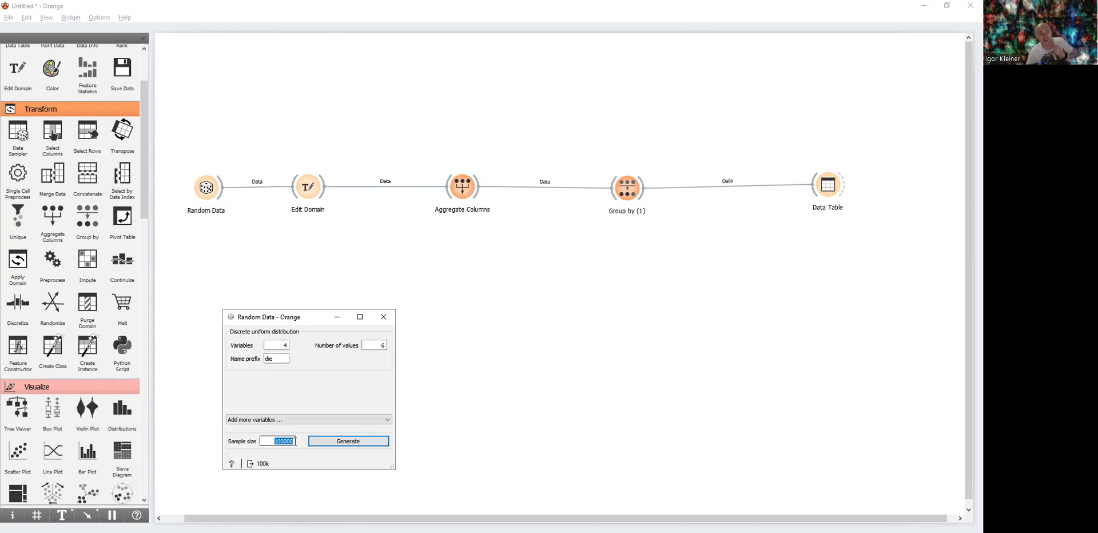
pyautogui.click(288, 347)
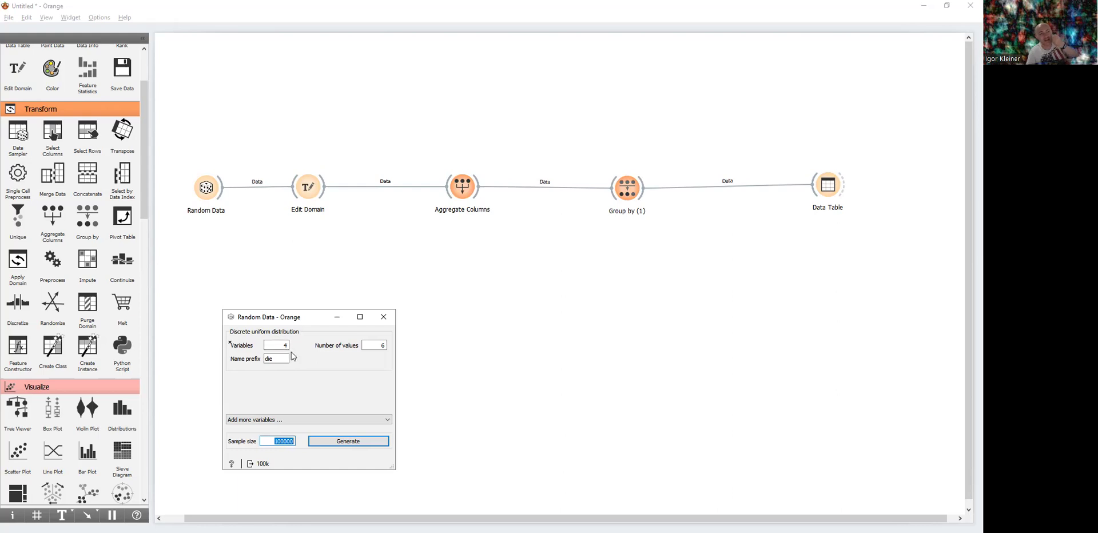
pyautogui.click(378, 345)
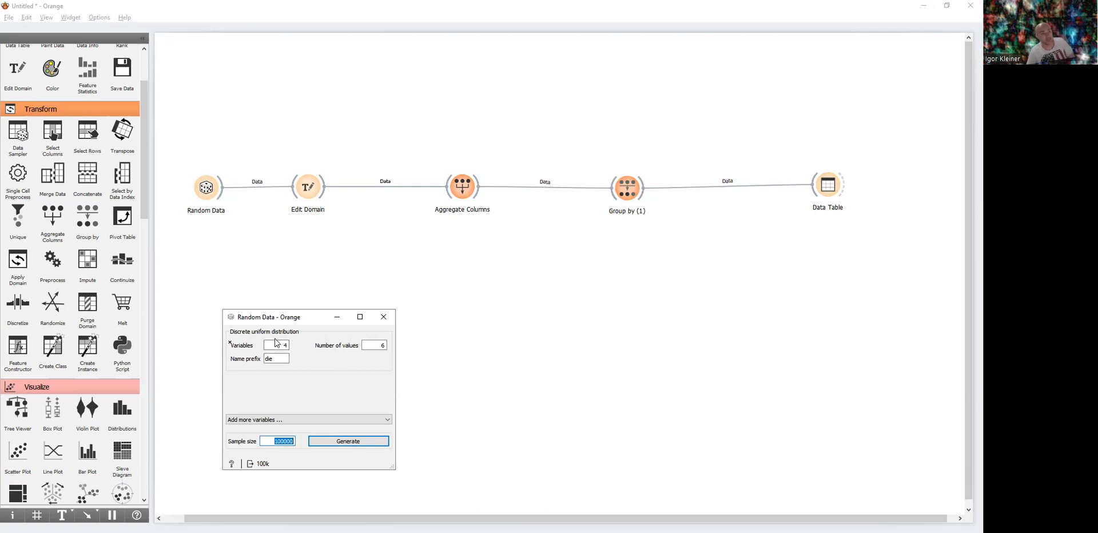
pyautogui.click(383, 317)
# Link a new Data Table (1) to Random Data and scroll its 100000 die1–die4 rows.
pyautogui.moveTo(222, 188); pyautogui.dragTo(261, 85)
pyautogui.press('Return')
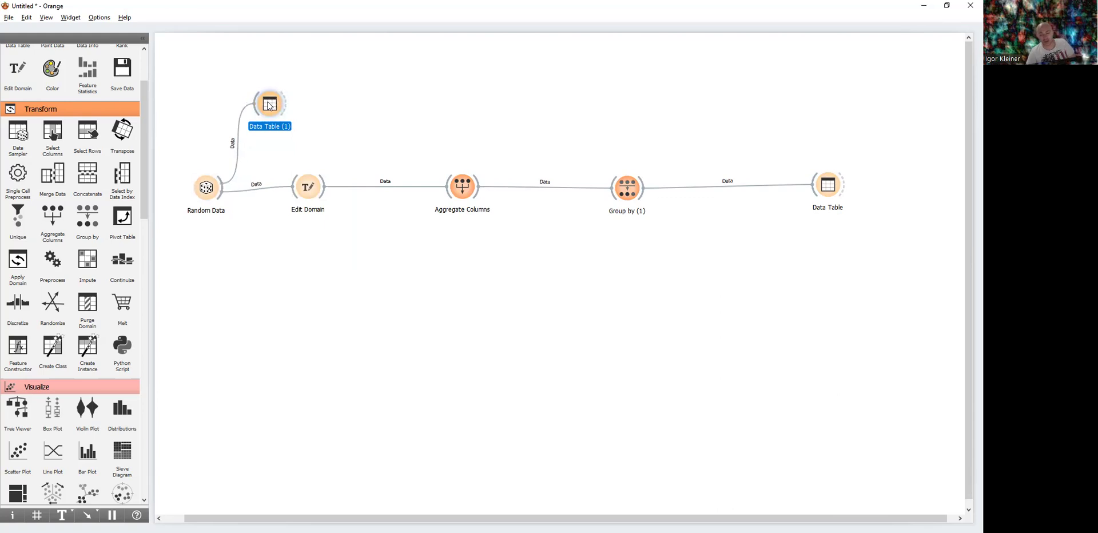
pyautogui.doubleClick(269, 106)
pyautogui.moveTo(582, 318); pyautogui.dragTo(316, 134)
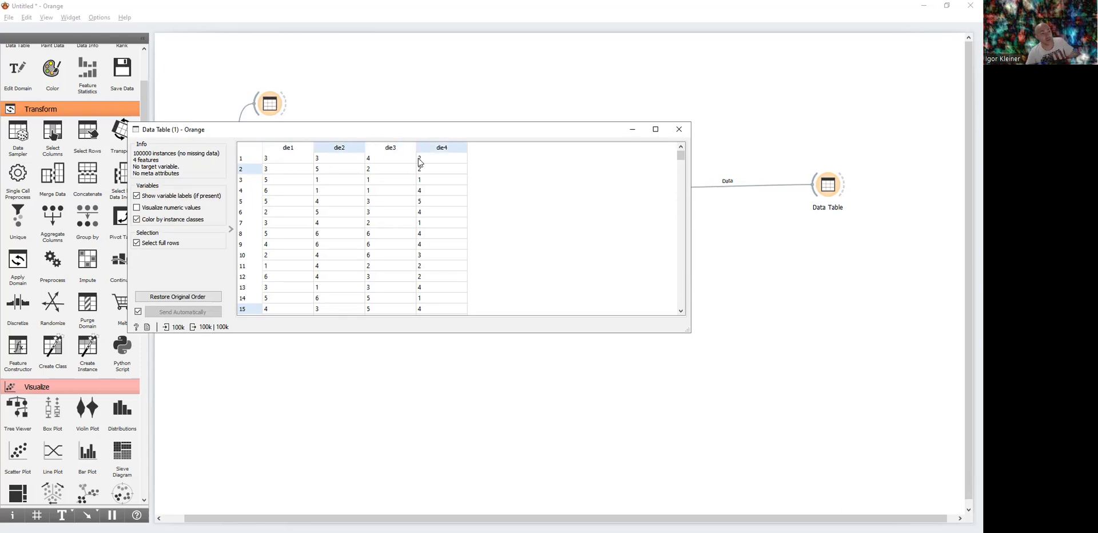
pyautogui.moveTo(682, 158); pyautogui.dragTo(672, 334)
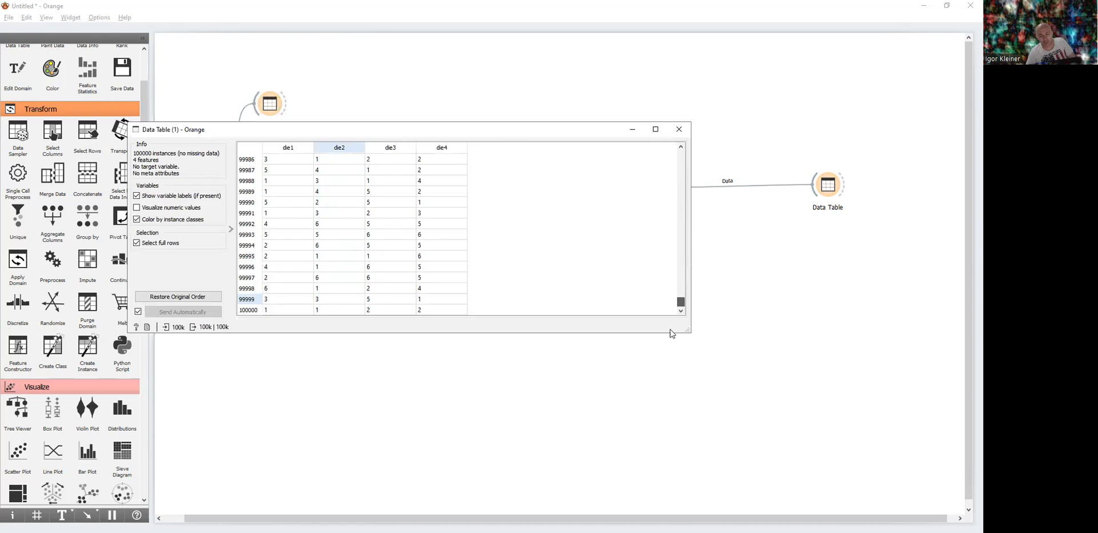
pyautogui.moveTo(680, 301); pyautogui.dragTo(680, 152)
pyautogui.click(678, 131)
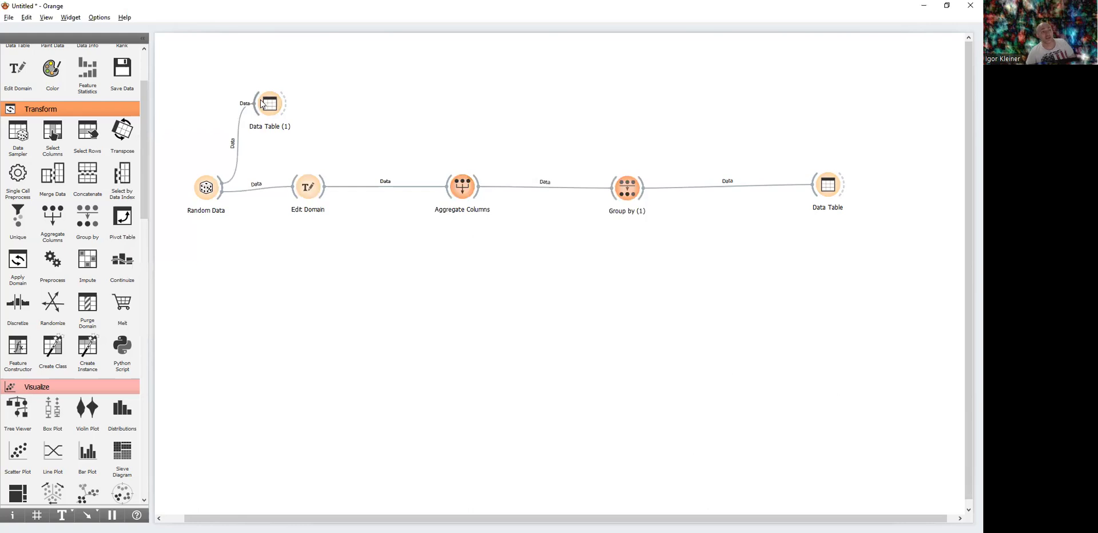
# Set die1, die2, die3 and die4 to Numeric in Edit Domain and apply.
pyautogui.moveTo(261, 101)
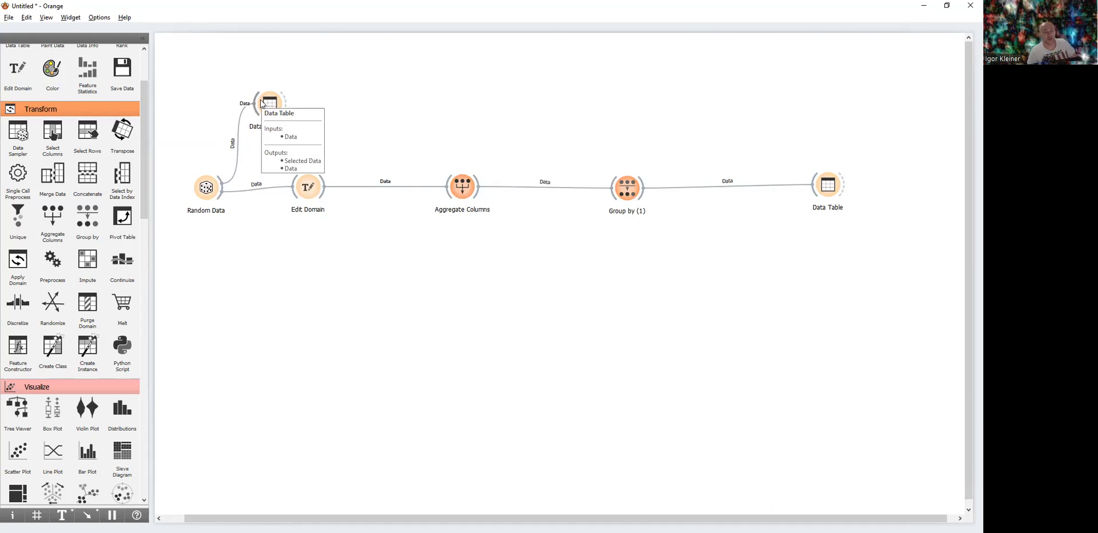
pyautogui.click(309, 198)
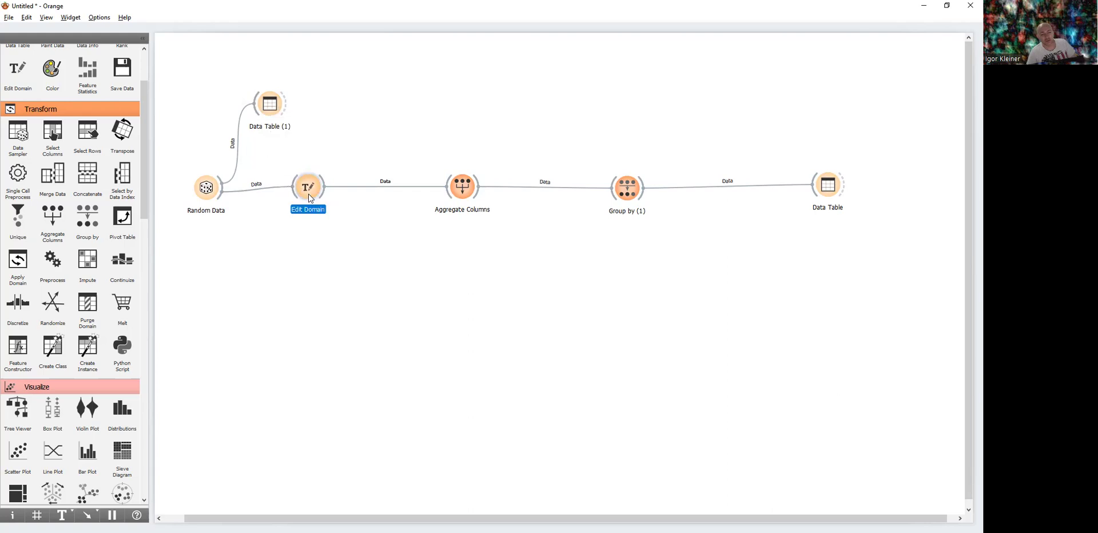
pyautogui.doubleClick(309, 199)
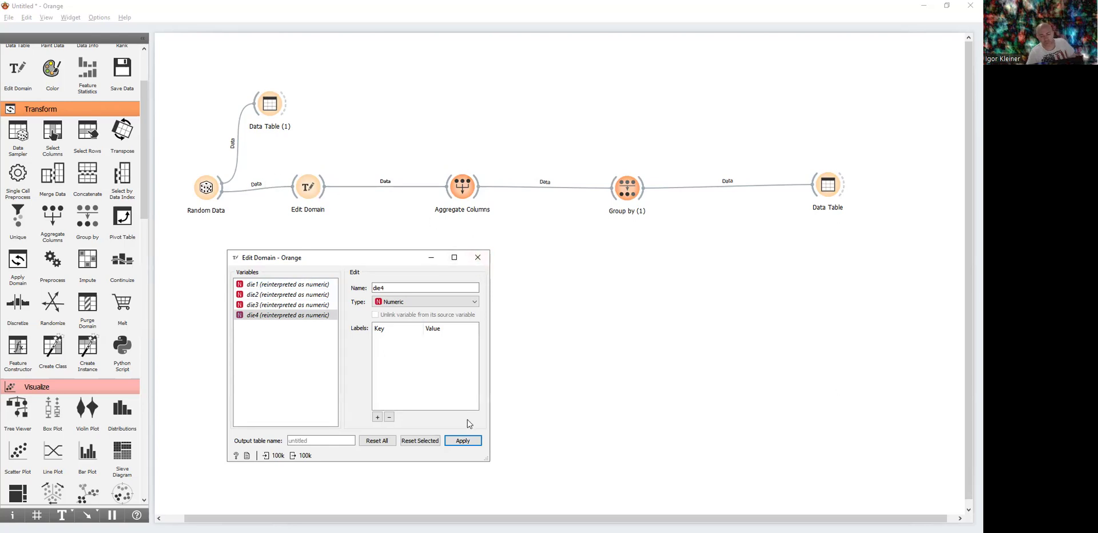
pyautogui.click(468, 441)
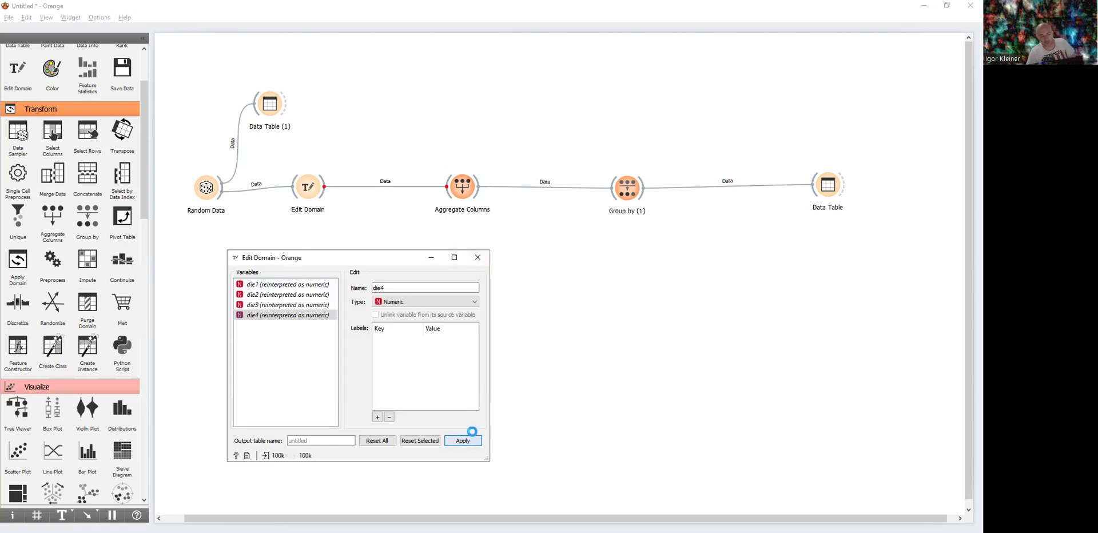
pyautogui.click(478, 258)
pyautogui.click(463, 188)
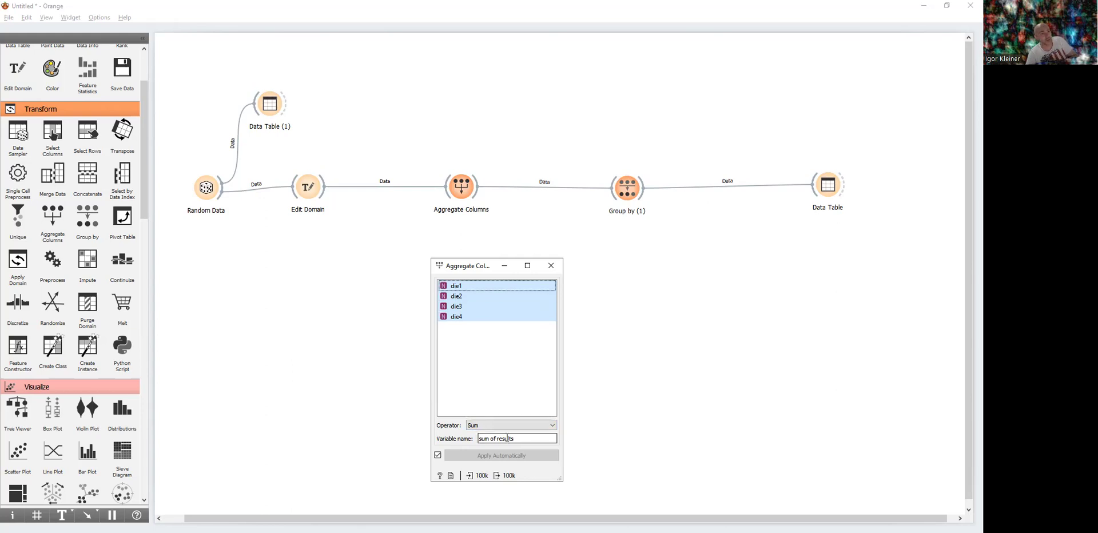
# Attach Data Table (2) to Aggregate Columns and view the new sum of results column.
pyautogui.click(558, 269)
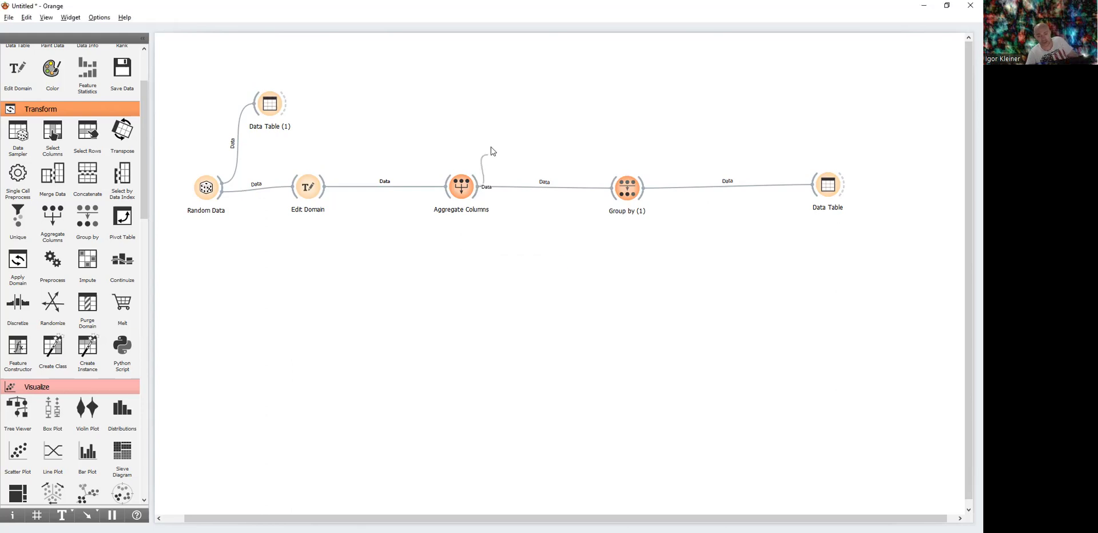
pyautogui.rightClick(507, 121)
pyautogui.press('Return')
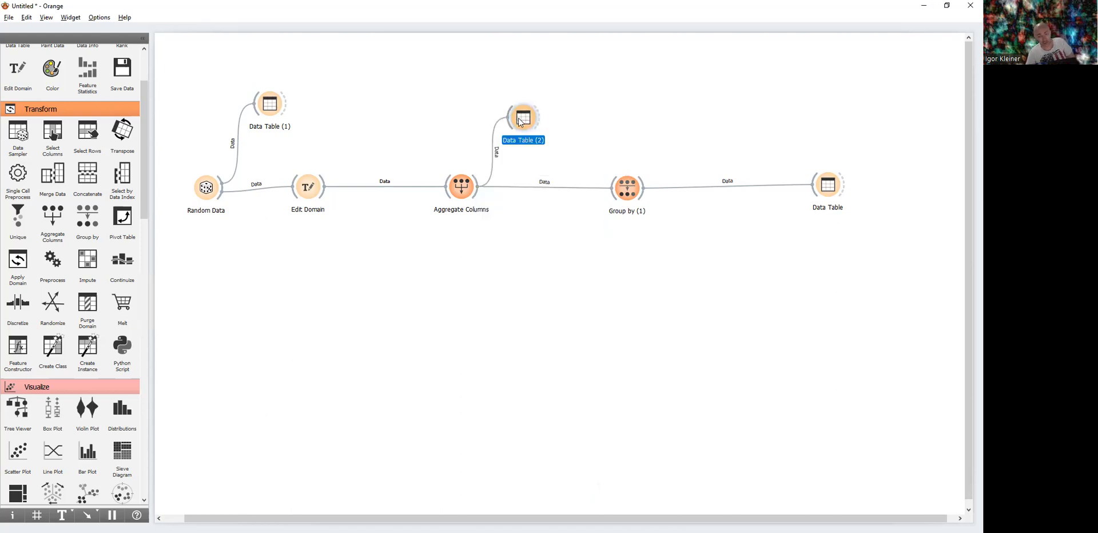
pyautogui.doubleClick(520, 121)
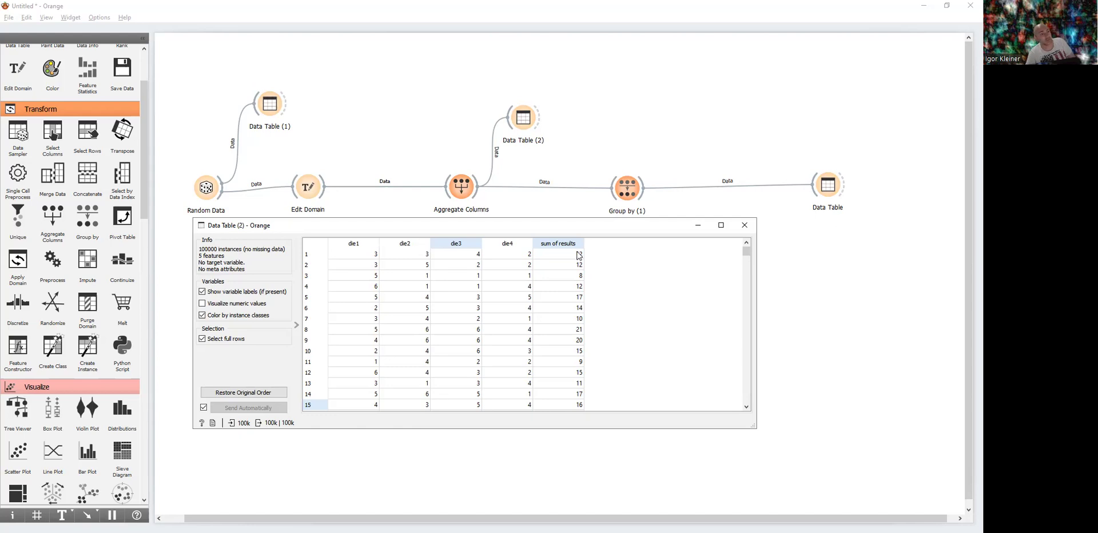
pyautogui.click(698, 225)
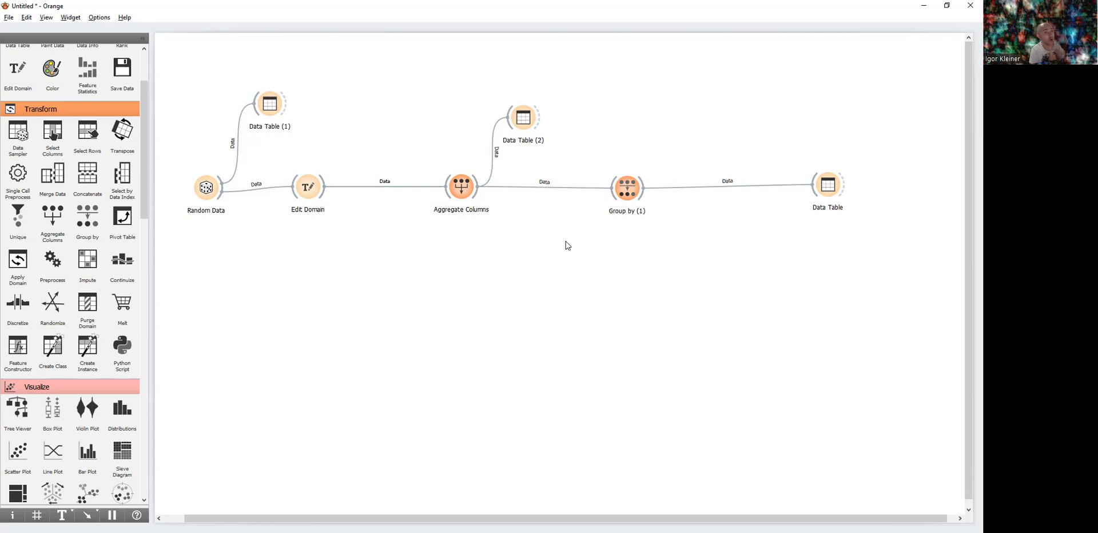
# Group Group by (1) rows by sum of results with the Count aggregation.
pyautogui.doubleClick(623, 187)
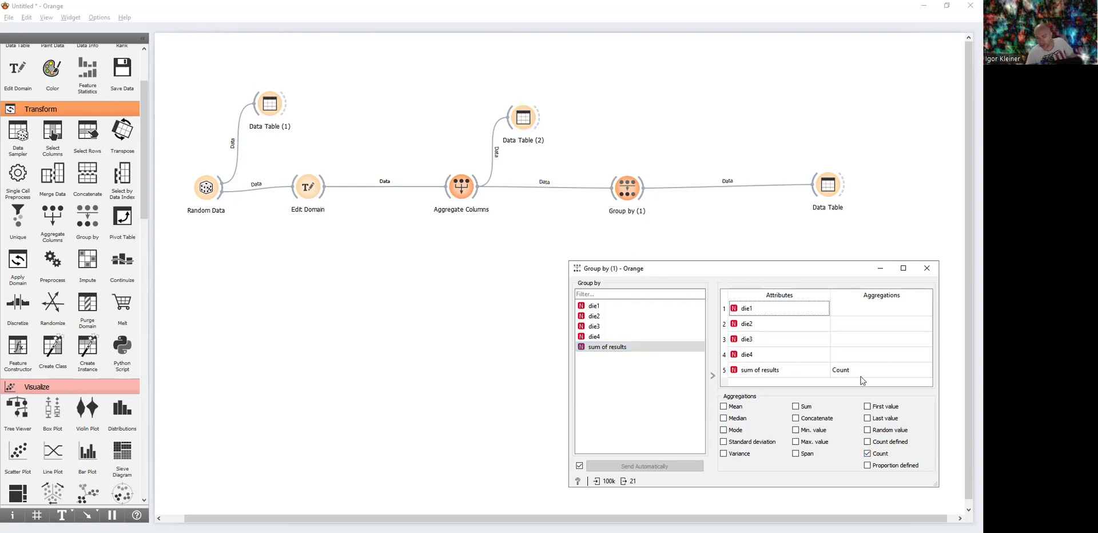
pyautogui.click(927, 268)
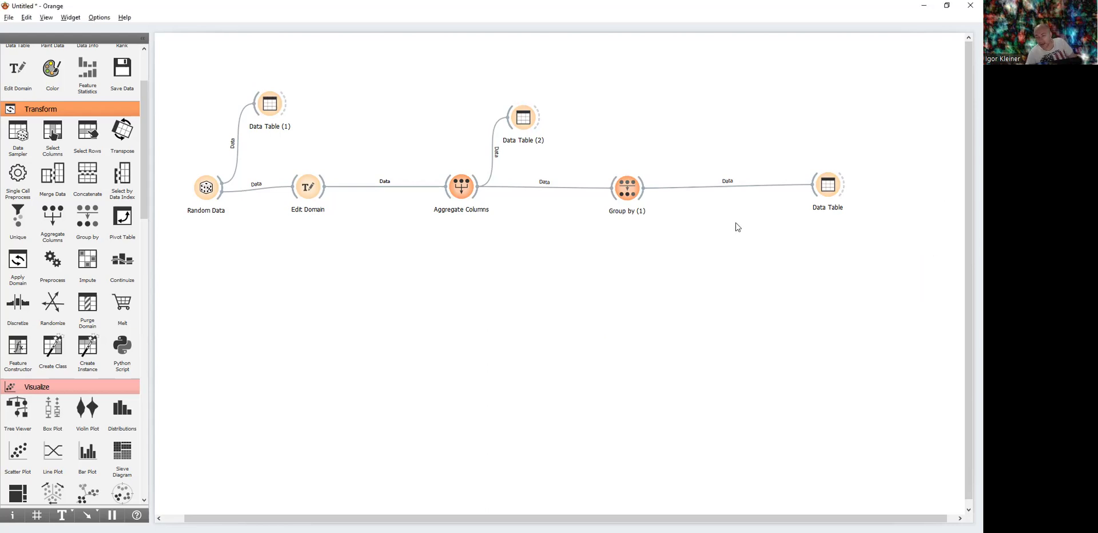
# Open the final Data Table and select the sum 14 row showing 11208 rolls.
pyautogui.click(827, 191)
pyautogui.doubleClick(827, 191)
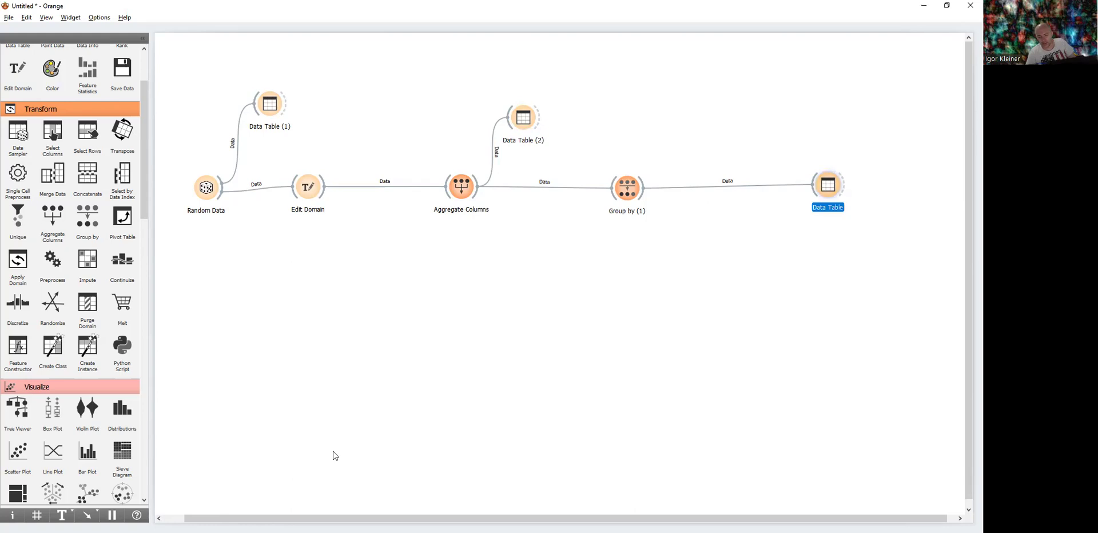
pyautogui.click(443, 407)
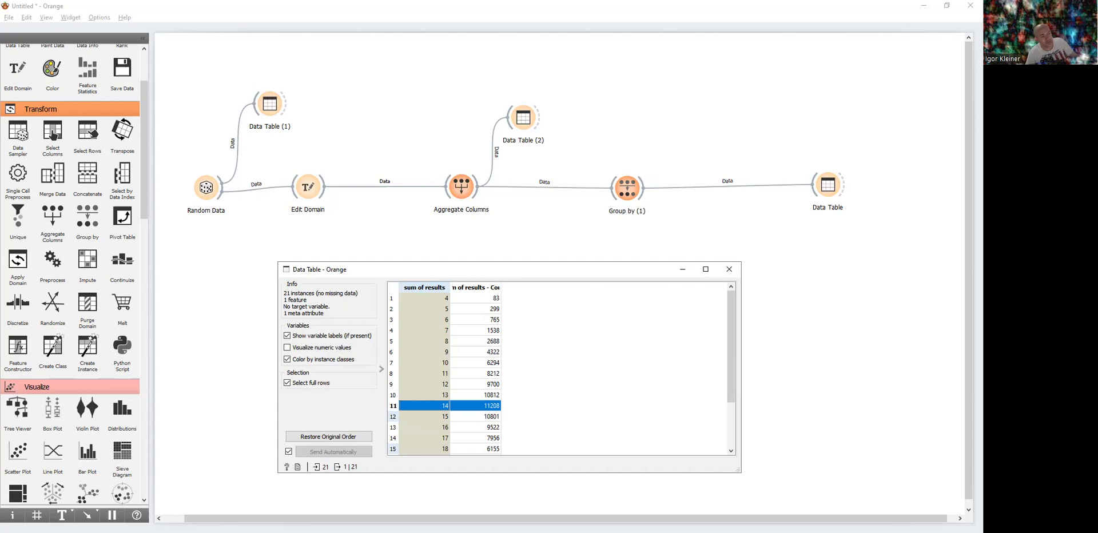
# Write the fraction 11208/100000 beside the table and underline the Random Data label.
pyautogui.moveTo(776, 272); pyautogui.dragTo(781, 313)
pyautogui.moveTo(792, 266)
pyautogui.mouseDown()
pyautogui.moveTo(798, 326)
pyautogui.moveTo(820, 273)
pyautogui.moveTo(806, 312)
pyautogui.moveTo(831, 308)
pyautogui.mouseUp()
pyautogui.moveTo(858, 272)
pyautogui.mouseDown()
pyautogui.moveTo(851, 318)
pyautogui.moveTo(856, 272)
pyautogui.moveTo(886, 276)
pyautogui.moveTo(874, 312)
pyautogui.moveTo(889, 264)
pyautogui.mouseUp()
pyautogui.moveTo(915, 337)
pyautogui.mouseDown()
pyautogui.moveTo(742, 338)
pyautogui.moveTo(766, 404)
pyautogui.mouseUp()
pyautogui.moveTo(802, 362)
pyautogui.mouseDown()
pyautogui.moveTo(800, 400)
pyautogui.moveTo(804, 362)
pyautogui.mouseUp()
pyautogui.moveTo(817, 389)
pyautogui.mouseDown()
pyautogui.moveTo(835, 363)
pyautogui.moveTo(823, 401)
pyautogui.mouseUp()
pyautogui.moveTo(873, 356)
pyautogui.mouseDown()
pyautogui.moveTo(870, 397)
pyautogui.moveTo(874, 370)
pyautogui.moveTo(918, 366)
pyautogui.mouseUp()
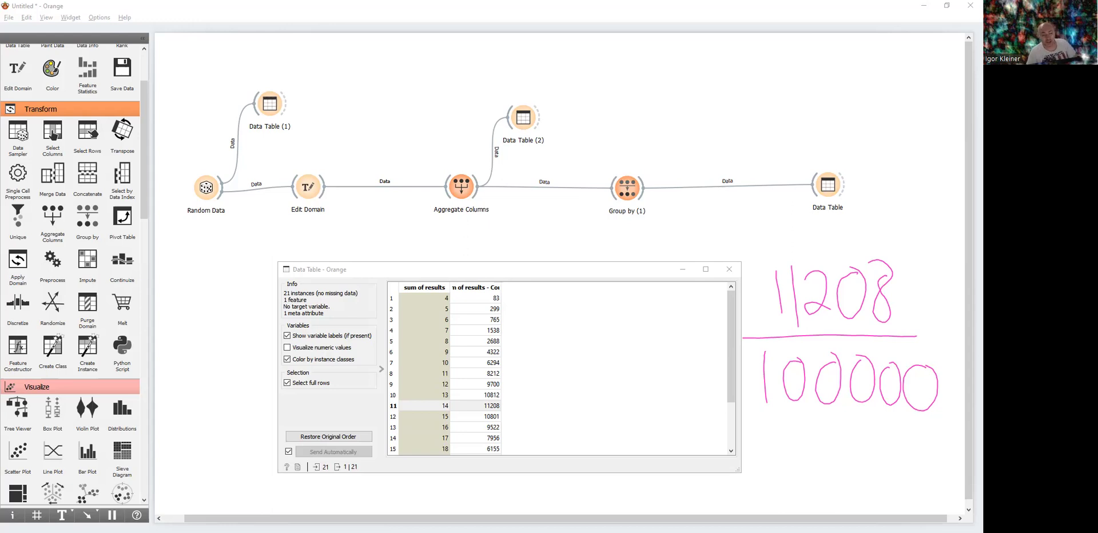
pyautogui.moveTo(234, 216); pyautogui.dragTo(165, 215)
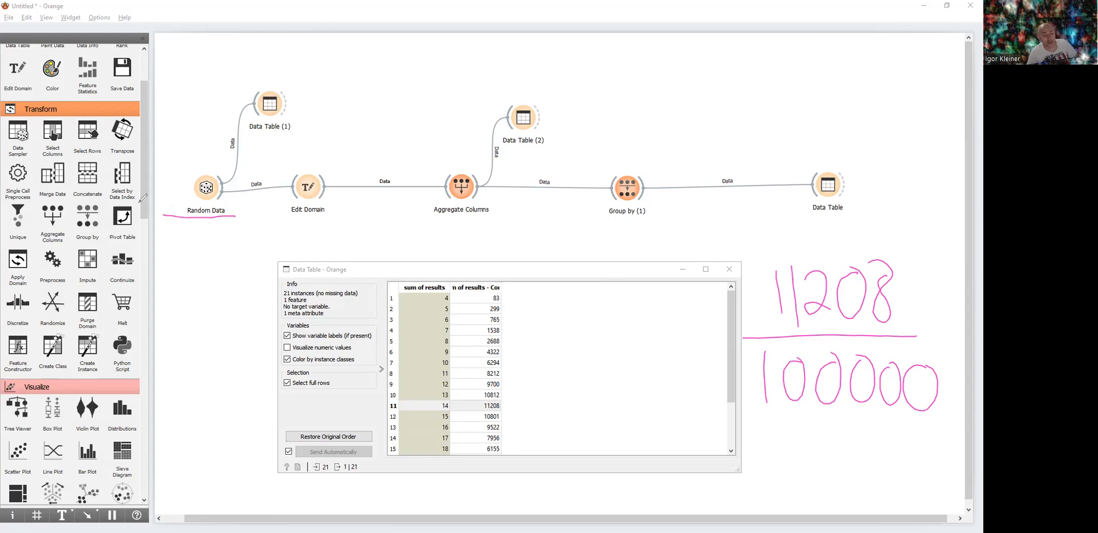